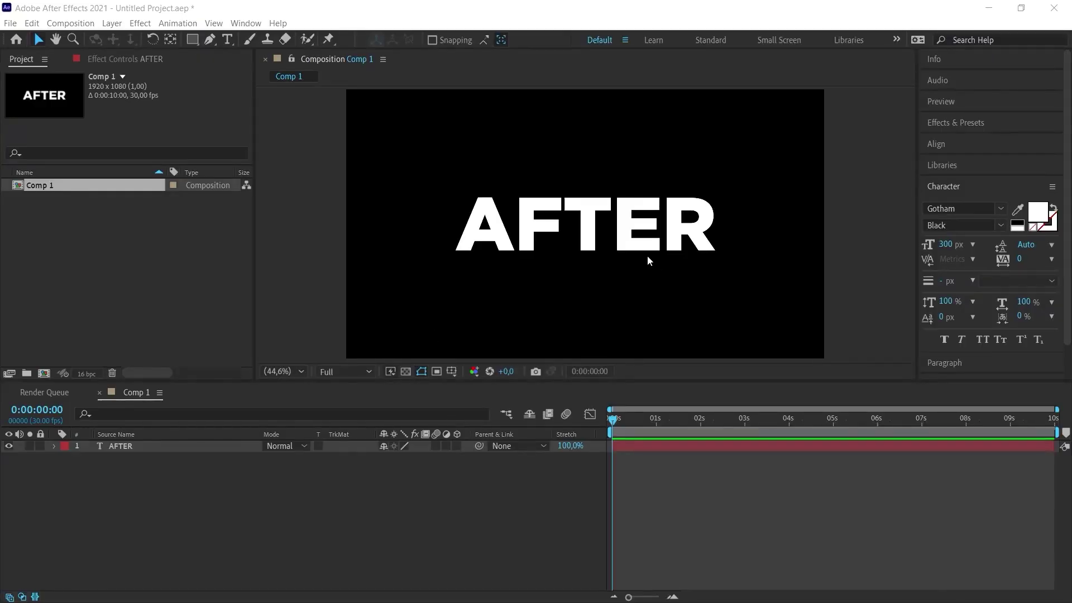
# Select the AFTER text layer and bring up its Create context menu
pyautogui.click(158, 449)
pyautogui.click(143, 447)
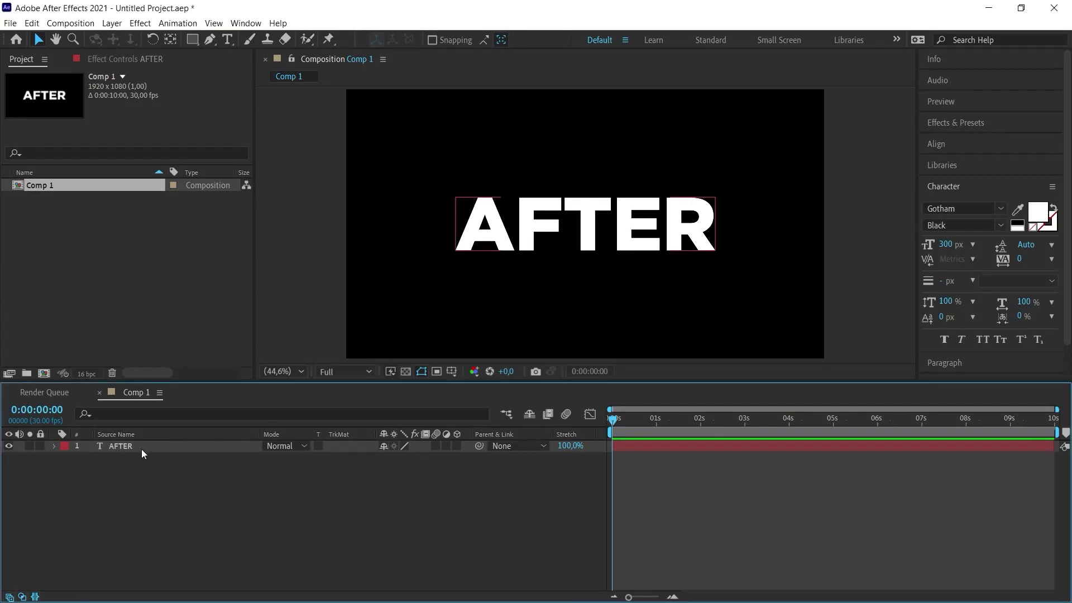
pyautogui.rightClick(143, 447)
pyautogui.moveTo(358, 81)
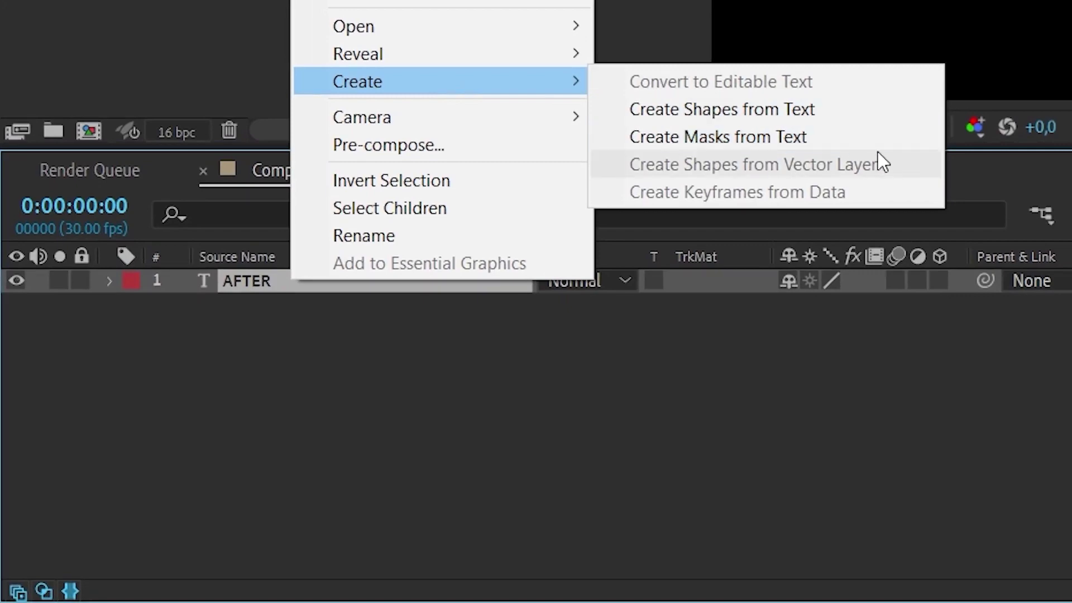
# Generate the 'AFTER Outlines' layer with Create Masks from Text
pyautogui.click(816, 138)
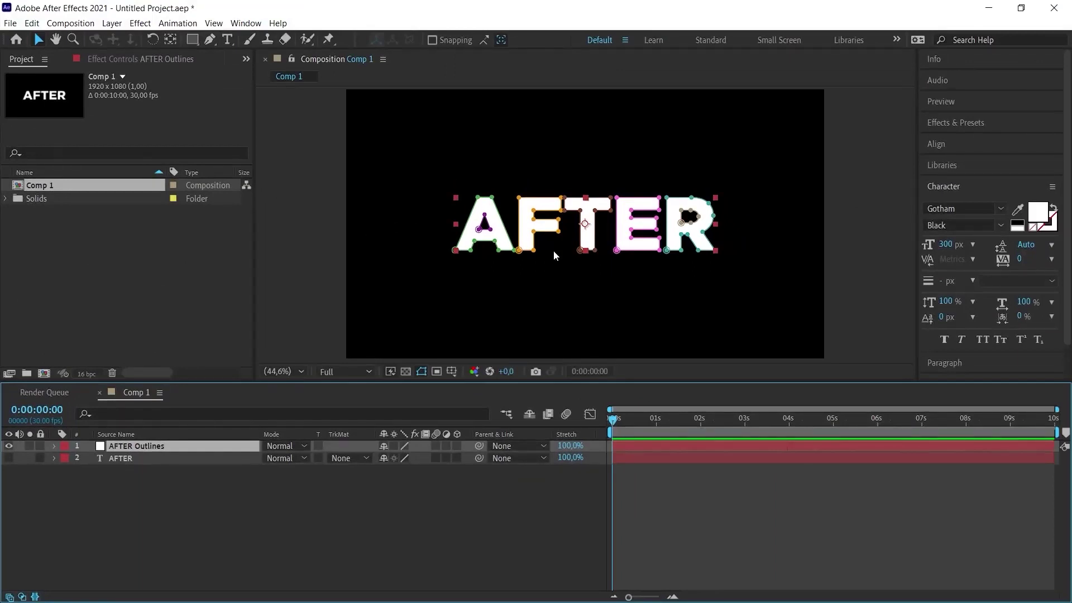
# Find 'stroke' in Effects & Presets and apply Generate > Stroke to AFTER Outlines
pyautogui.click(945, 123)
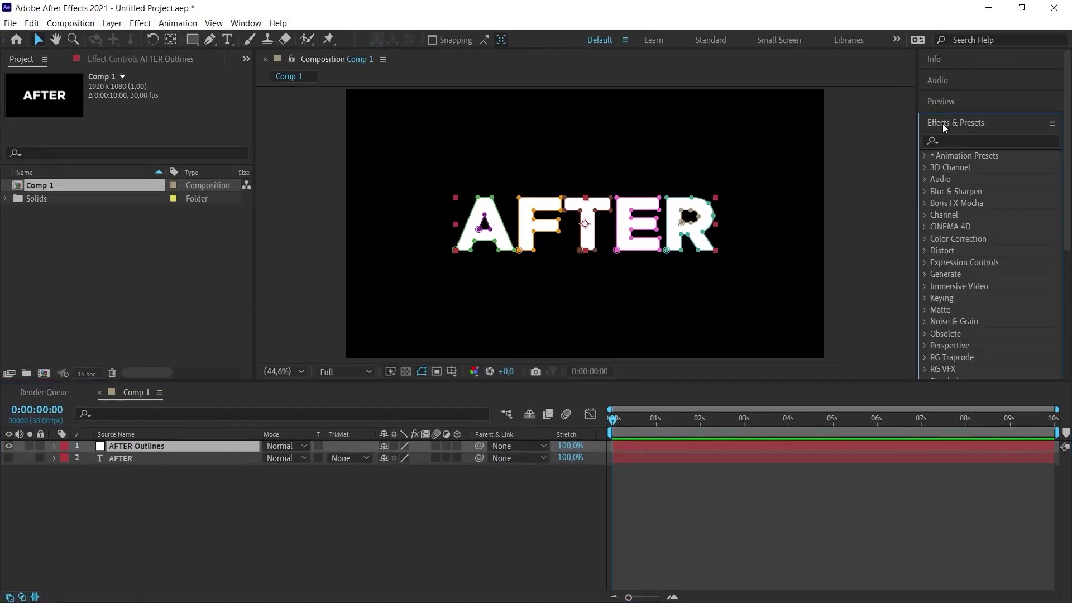
pyautogui.click(988, 141)
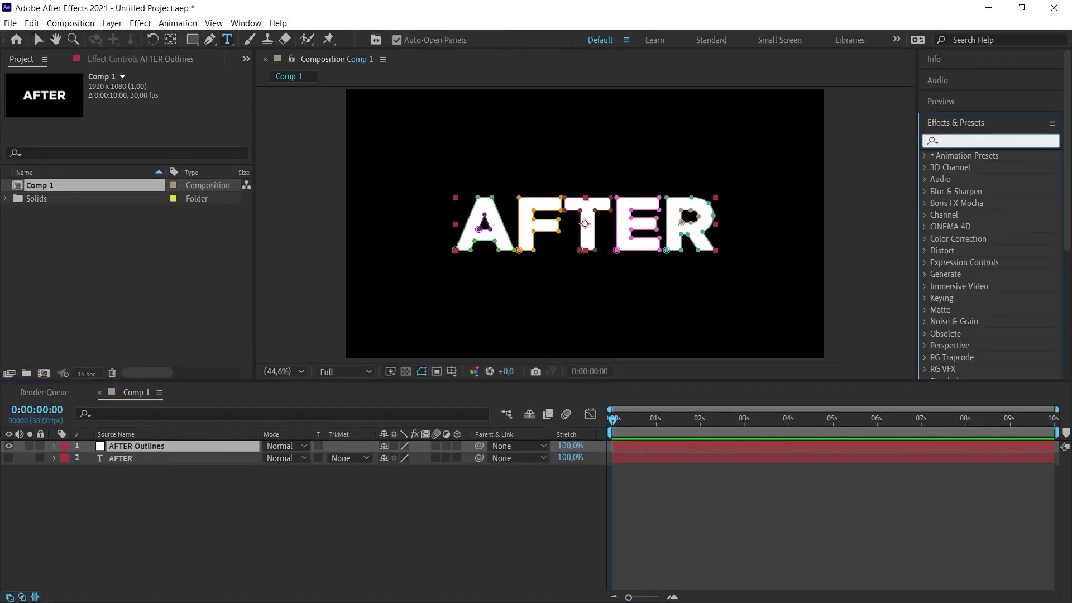
pyautogui.write('stroke')
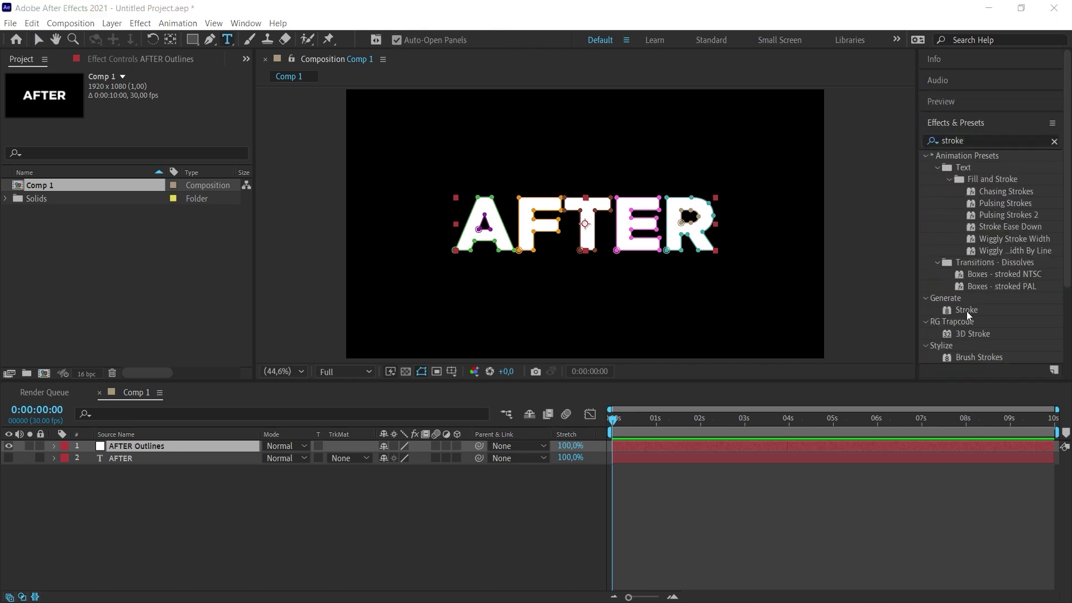
pyautogui.moveTo(967, 312); pyautogui.dragTo(151, 449)
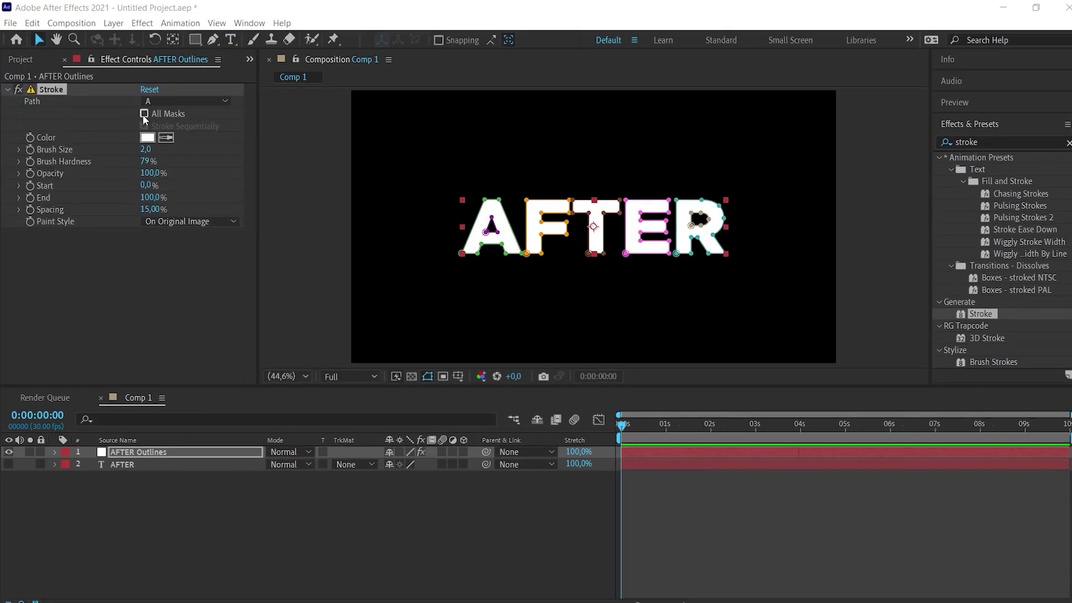
# Enable All Masks and set the Stroke Paint Style to Reveal Original Image
pyautogui.click(144, 114)
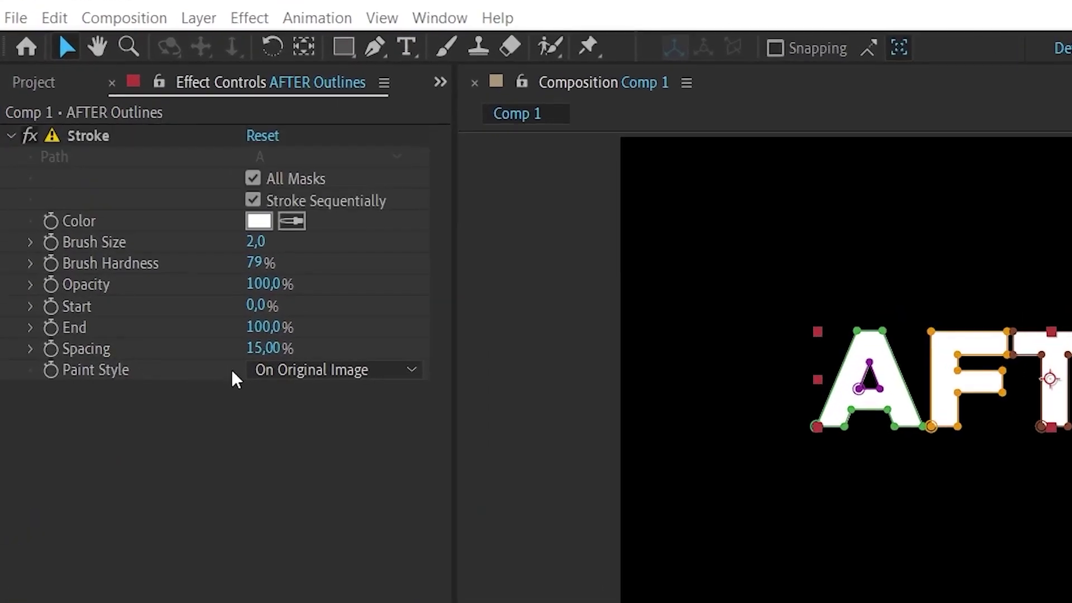
pyautogui.click(303, 372)
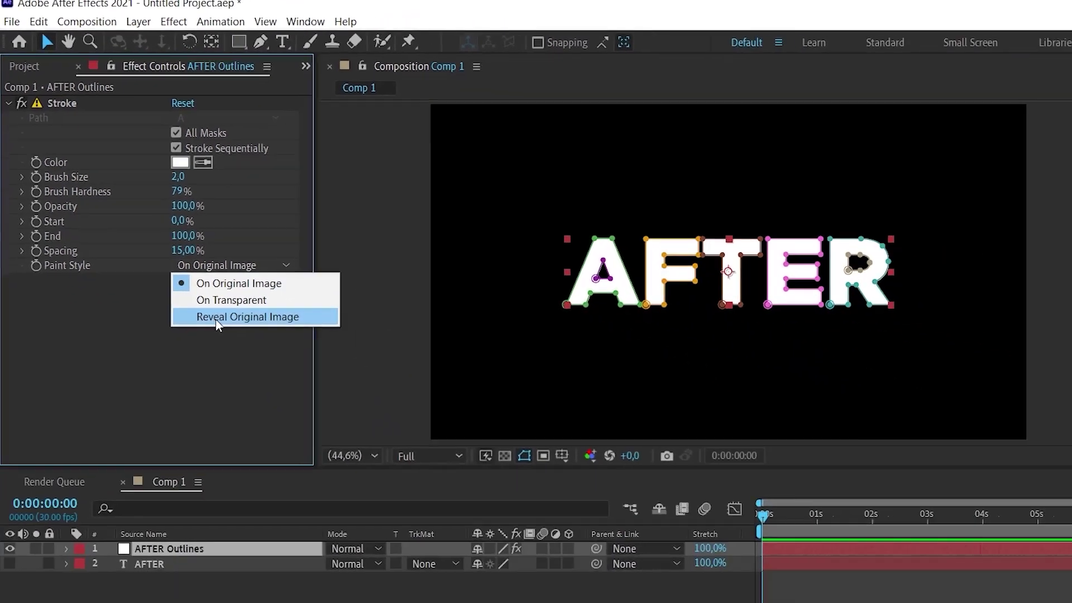
pyautogui.click(215, 319)
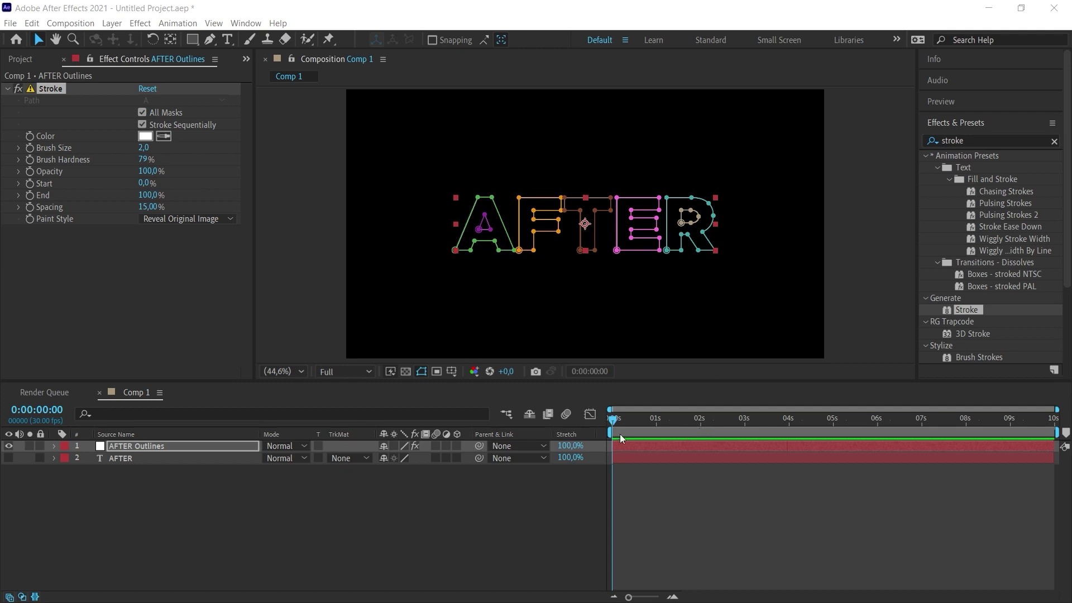
# Keyframe Stroke End at 100% at 2 seconds and 0% at the start
pyautogui.click(701, 435)
pyautogui.click(29, 196)
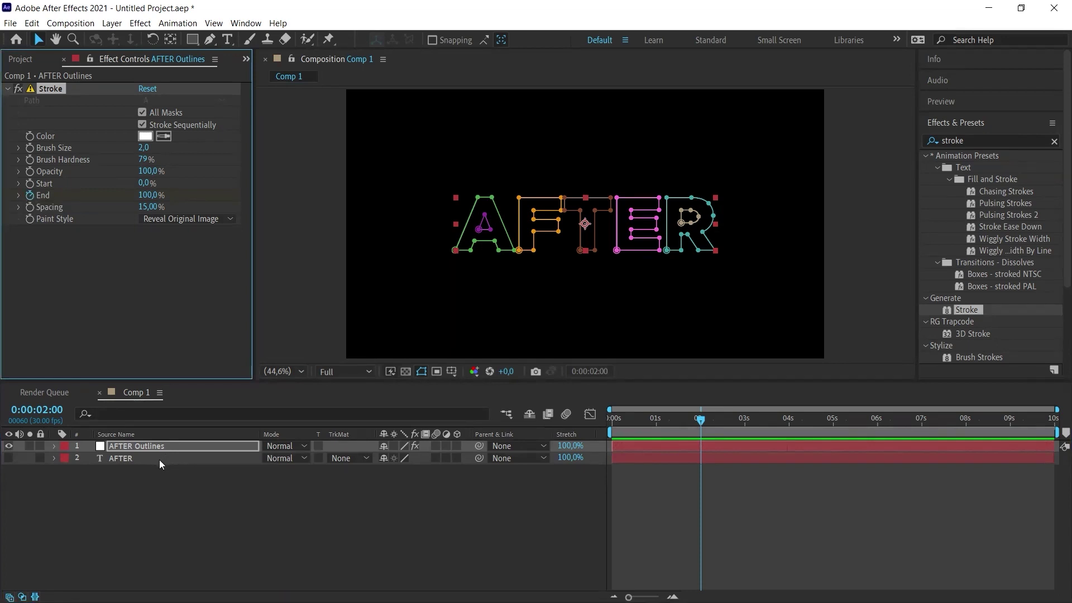
pyautogui.press('u')
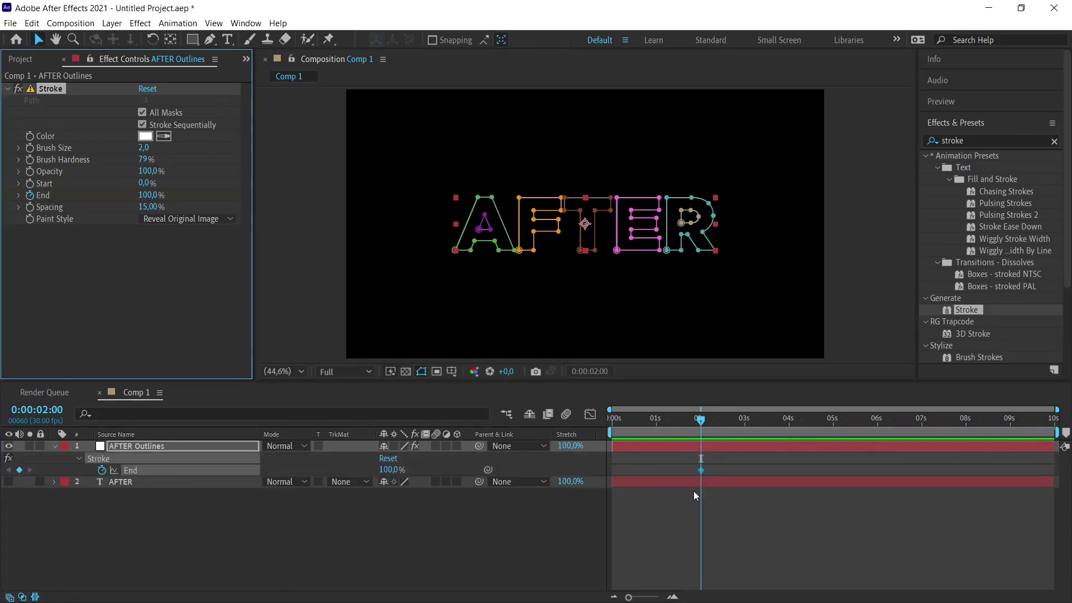
pyautogui.moveTo(701, 420)
pyautogui.mouseDown()
pyautogui.moveTo(666, 435)
pyautogui.moveTo(605, 435)
pyautogui.mouseUp()
pyautogui.click(152, 196)
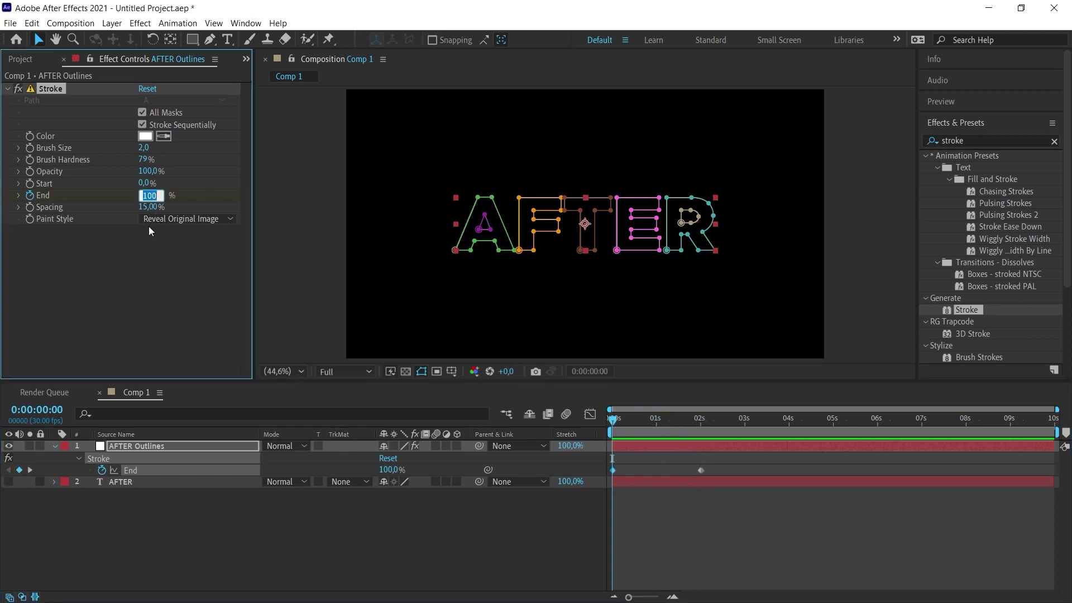
pyautogui.write('0')
pyautogui.press('Return')
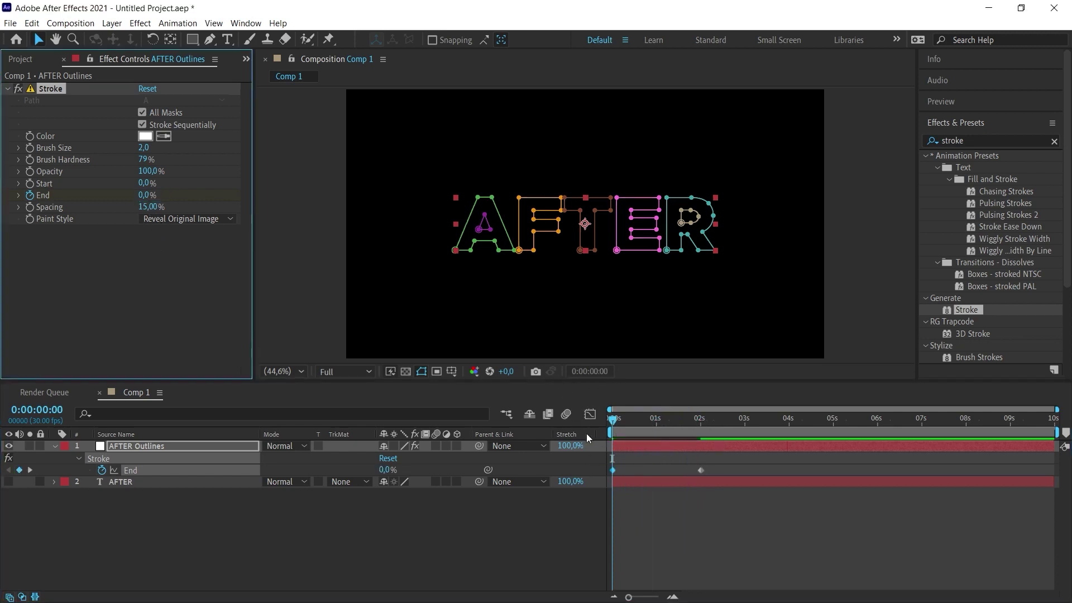
# Preview the outline draw-on animation from the beginning
pyautogui.press('space')
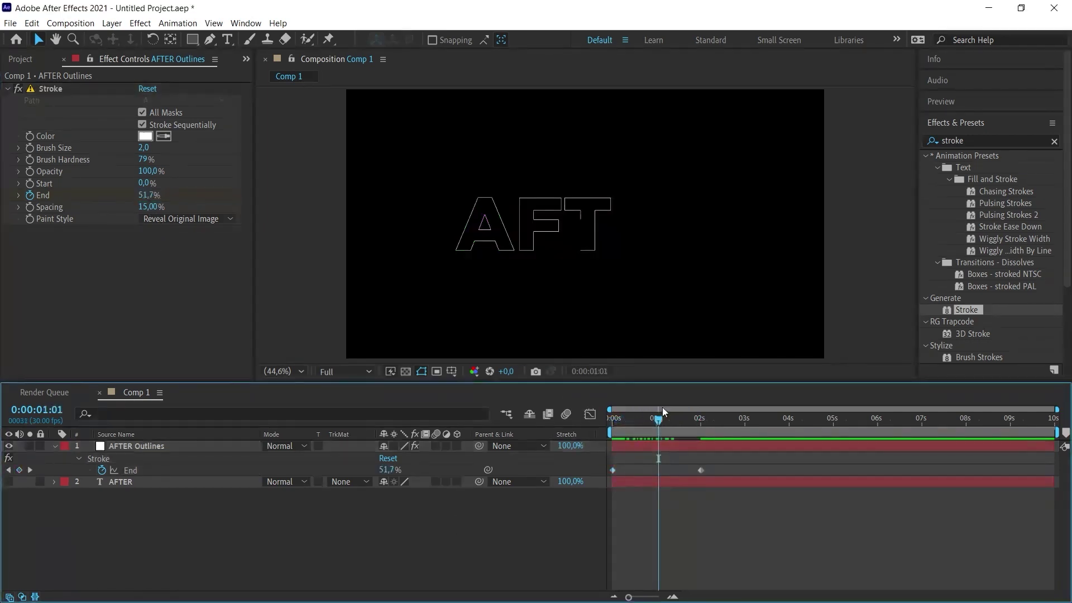
pyautogui.moveTo(662, 417); pyautogui.dragTo(547, 419)
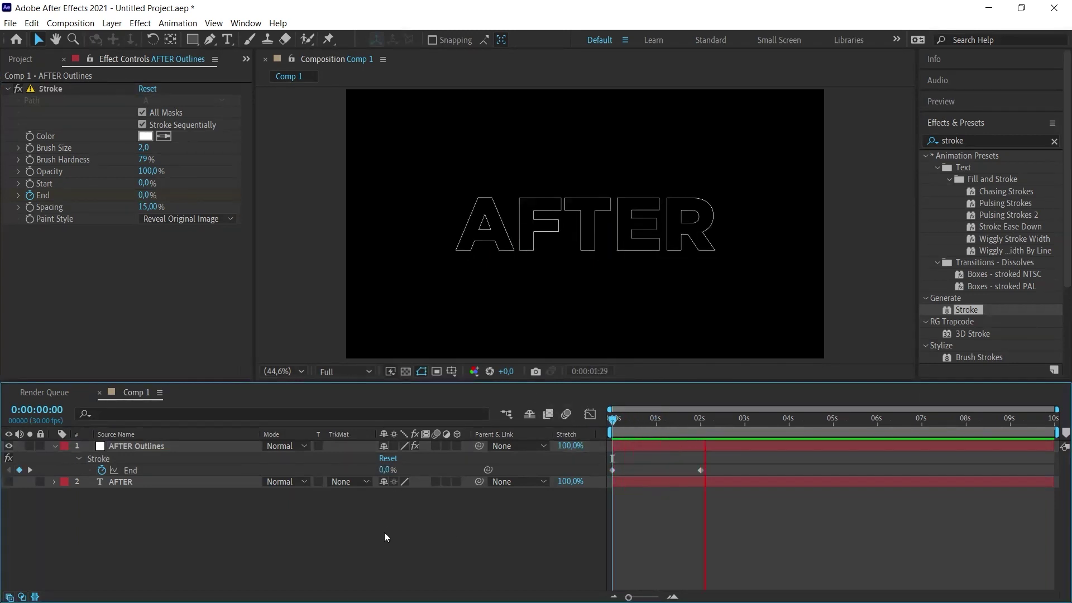
pyautogui.press('space')
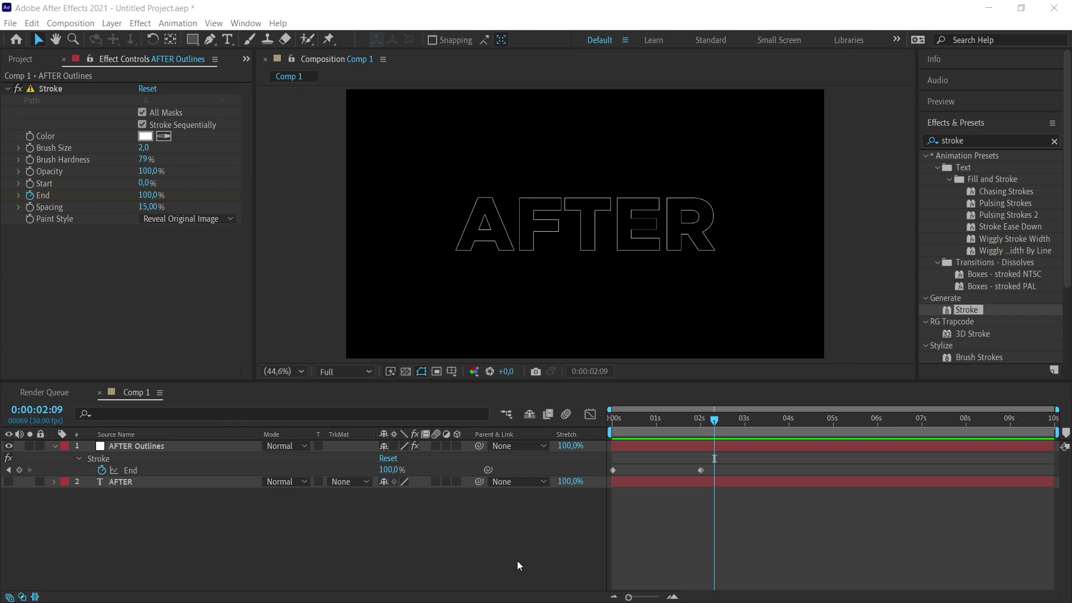
pyautogui.press('Home')
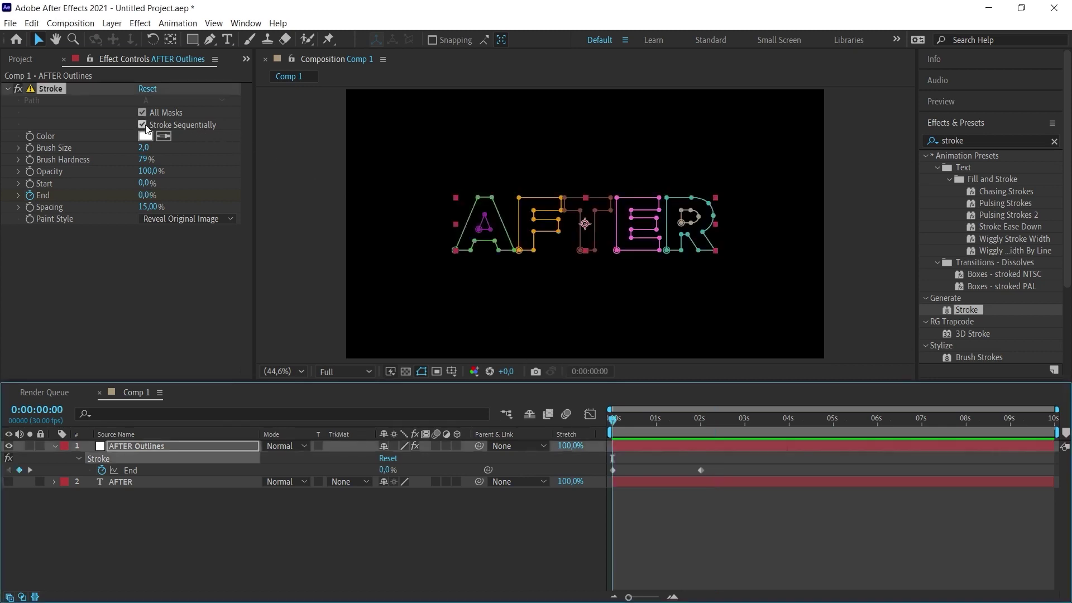
pyautogui.click(142, 124)
# Preview with the layer deselected, then drag the 0% End keyframe later toward 1 second
pyautogui.click(384, 549)
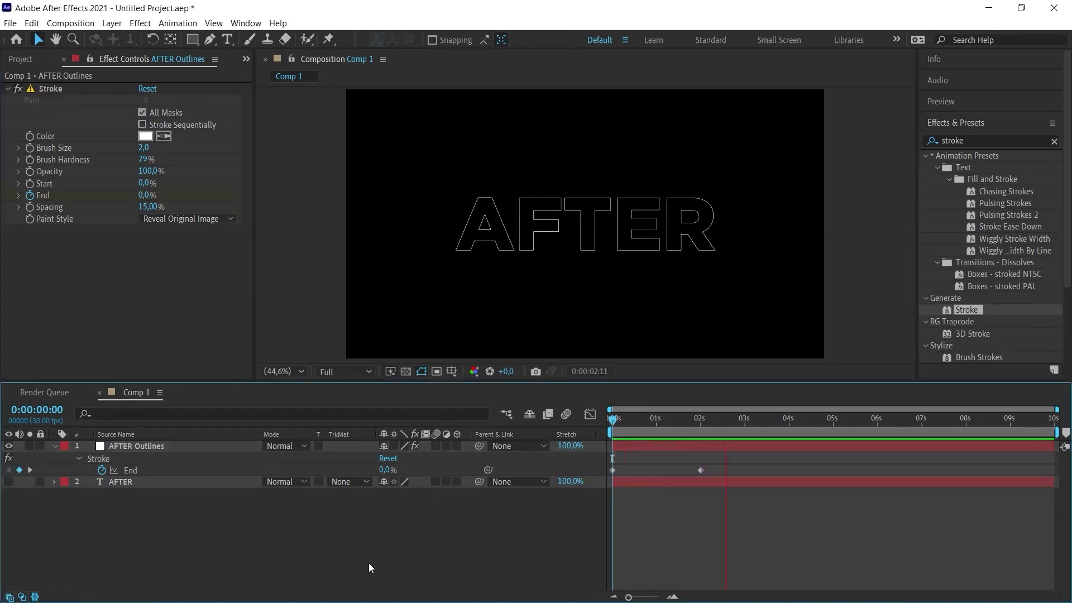
pyautogui.press('space')
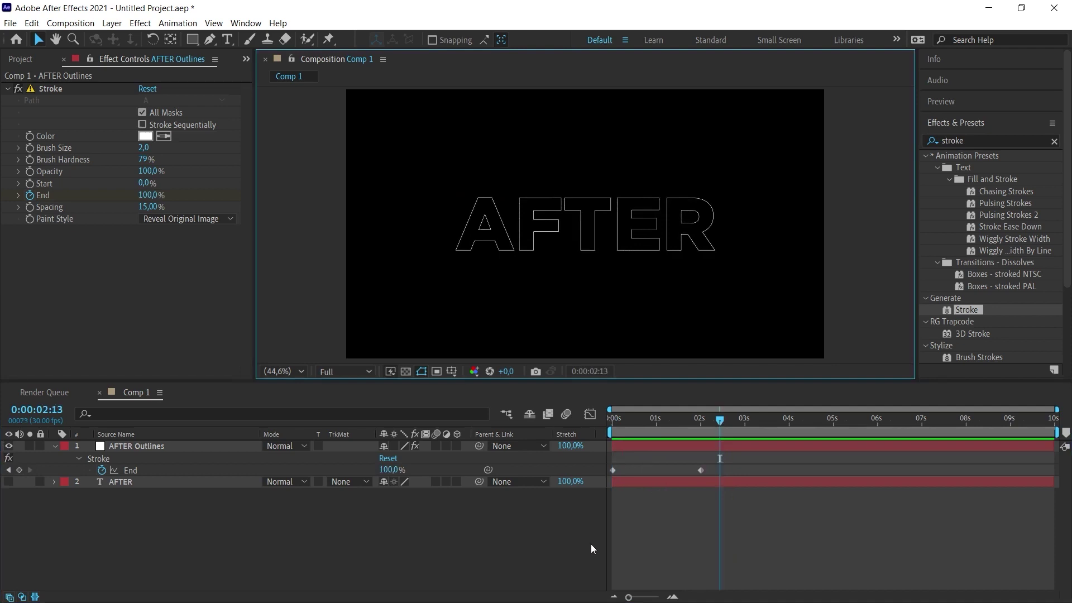
pyautogui.moveTo(613, 470); pyautogui.dragTo(665, 470)
pyautogui.click(653, 419)
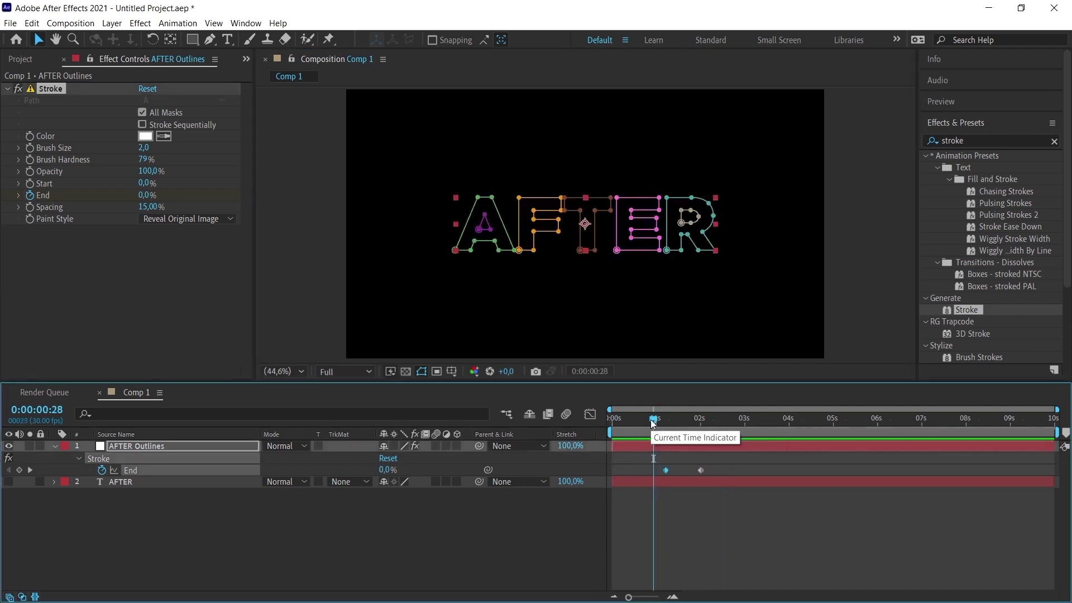
# Place the 0% End keyframe exactly at the 1-second mark
pyautogui.click(667, 469)
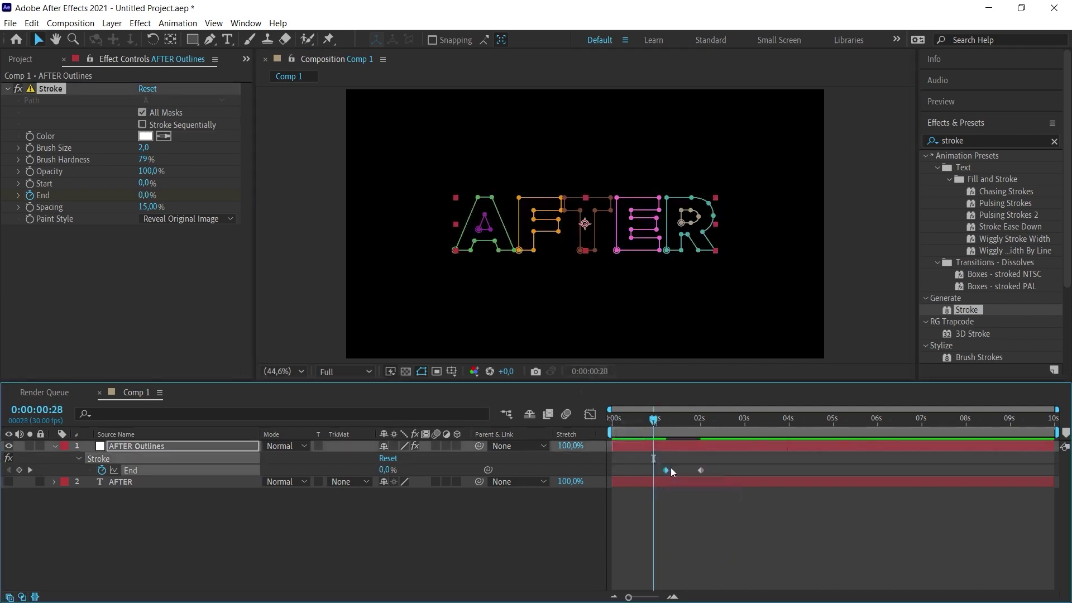
pyautogui.click(517, 535)
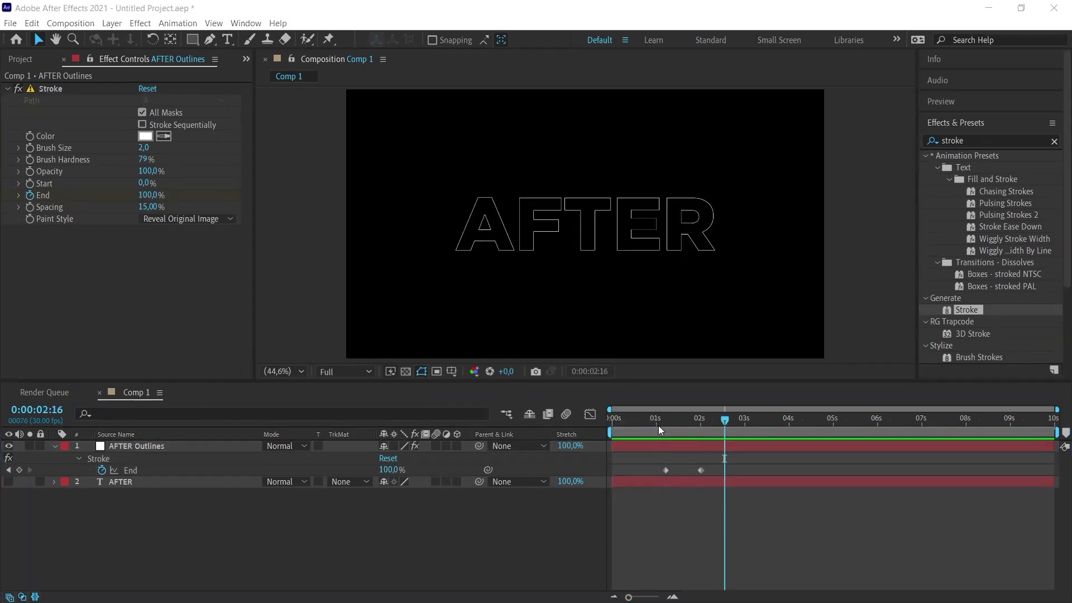
pyautogui.press('k')
pyautogui.click(656, 424)
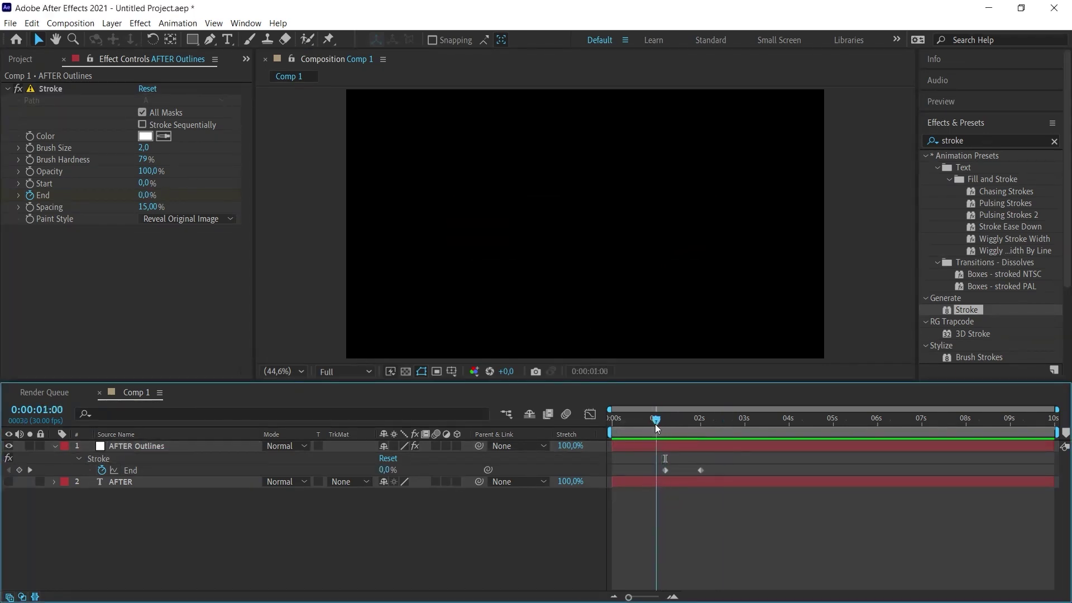
pyautogui.hotkey('ctrl', 'z')
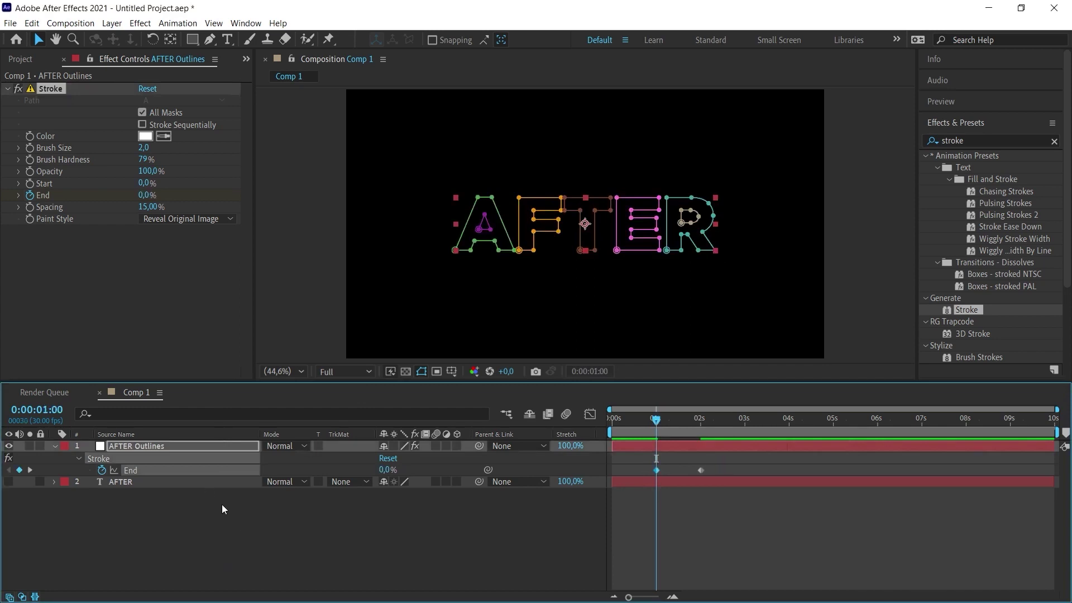
# Select layer 2 'AFTER' with Ctrl+Down Arrow and turn its visibility on
pyautogui.hotkey('ctrl', 'Down')
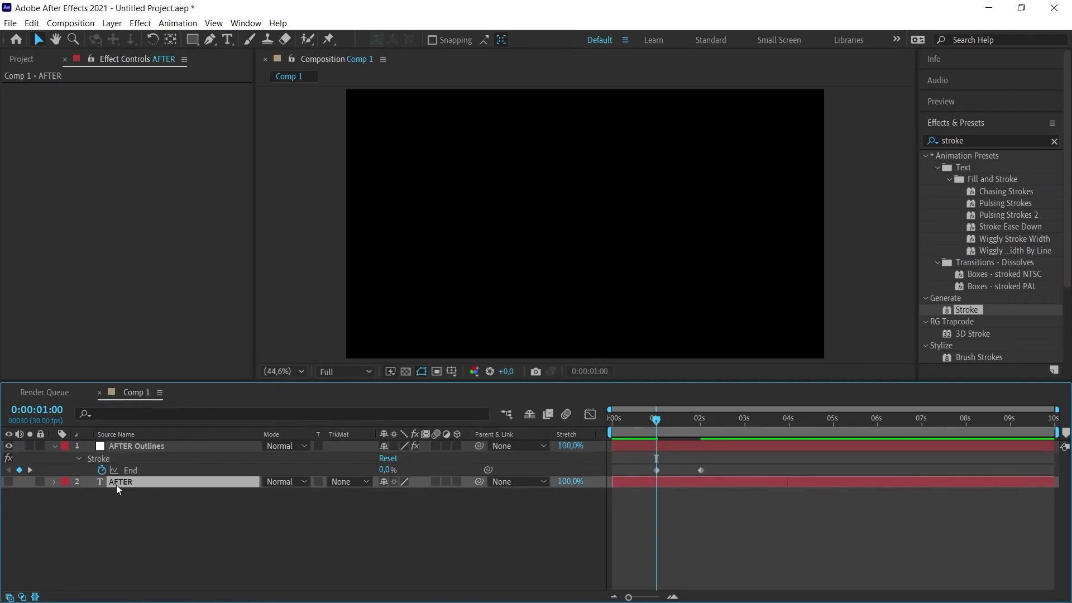
pyautogui.click(8, 482)
# Keyframe AFTER opacity at 100% at 2:00 and 0% at 1:19
pyautogui.press('k')
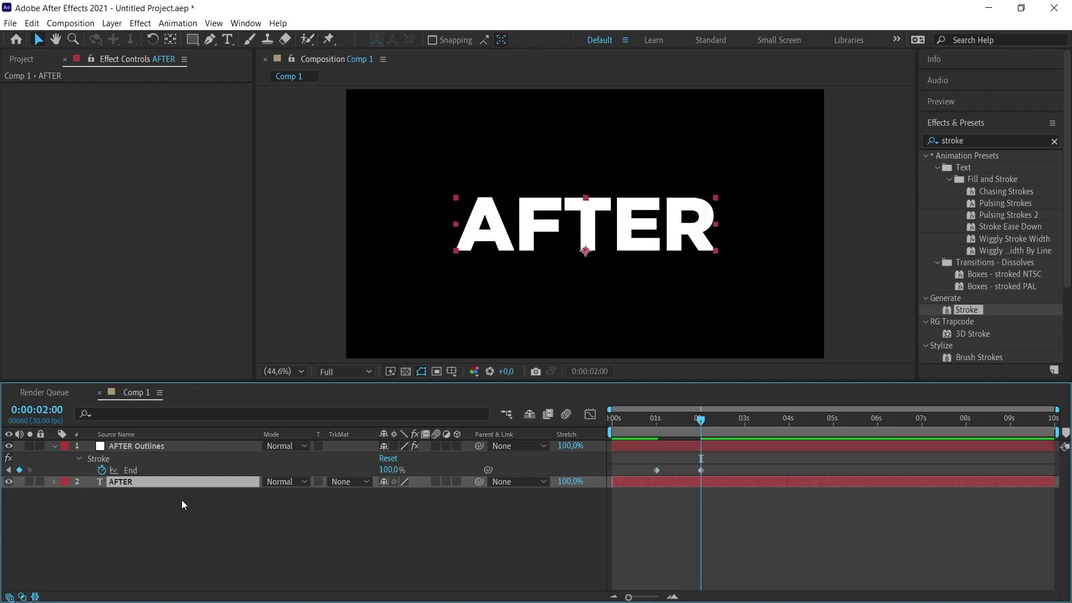
pyautogui.press('t')
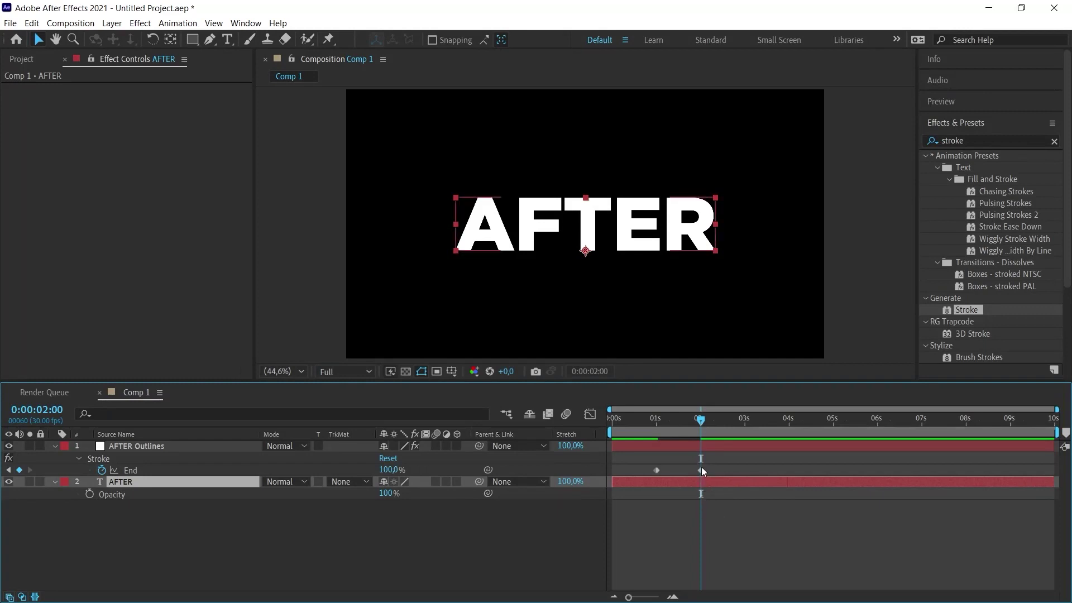
pyautogui.click(90, 494)
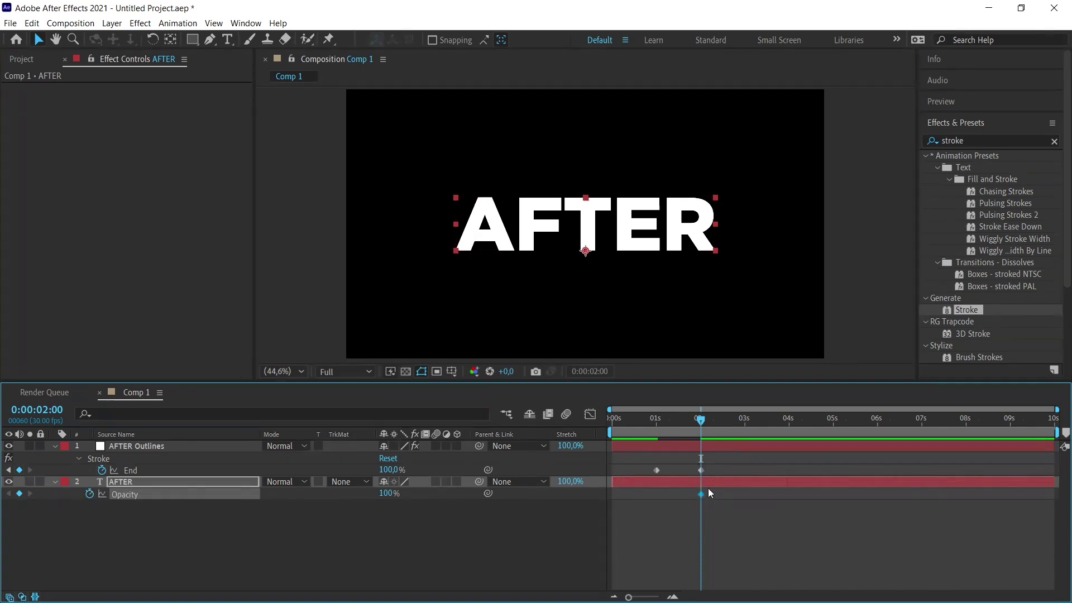
pyautogui.press('pageup')
pyautogui.press('pageup')
pyautogui.press('pageup')
pyautogui.click(383, 494)
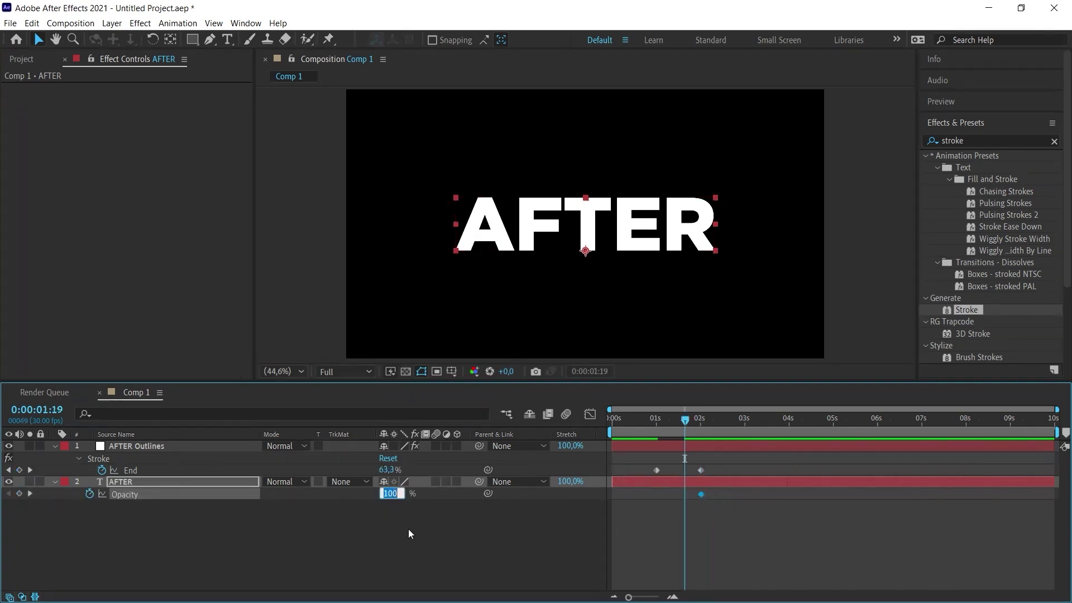
pyautogui.write('0')
pyautogui.press('Return')
# Preview the opacity fade-in with both layers deselected
pyautogui.moveTo(646, 420); pyautogui.dragTo(636, 424)
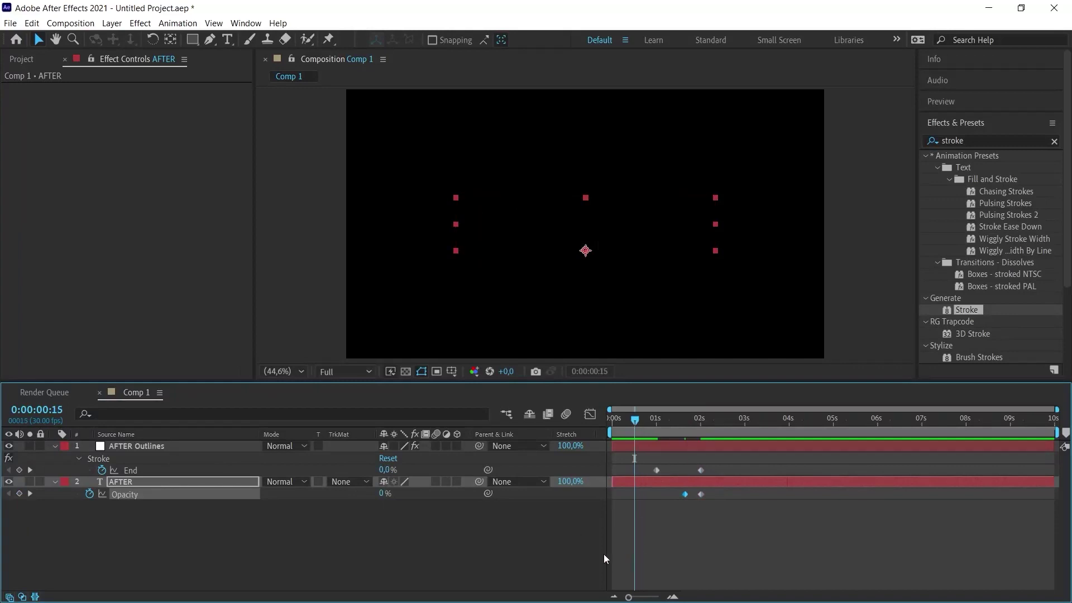
pyautogui.click(549, 548)
pyautogui.press('space')
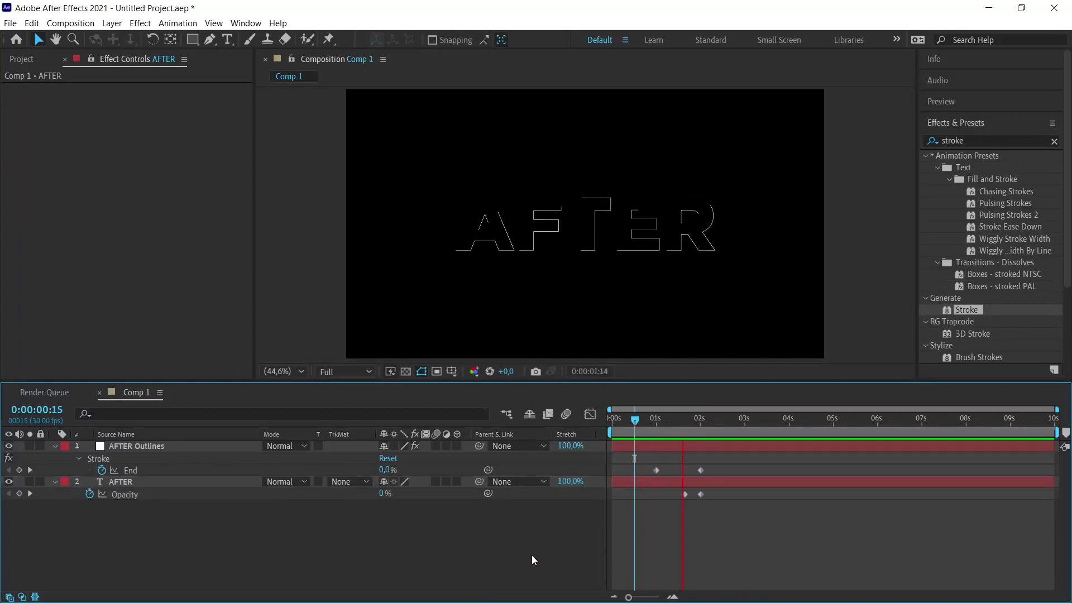
pyautogui.press('space')
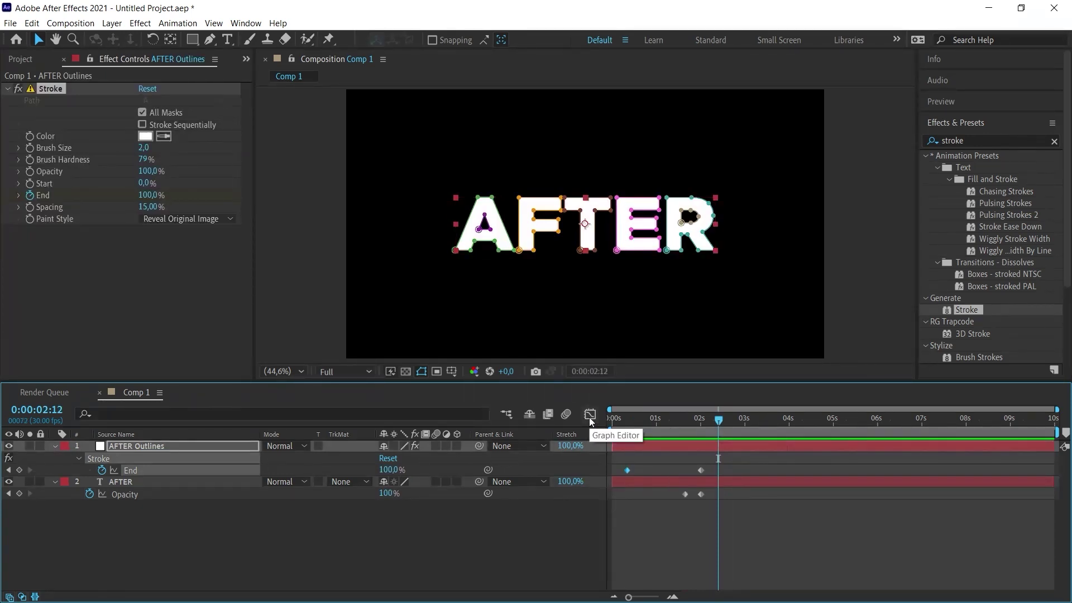
# Apply Easy Ease (F9) to both Stroke End keyframes and preview the draw-on
pyautogui.moveTo(766, 456); pyautogui.dragTo(592, 473)
pyautogui.press('F9')
pyautogui.moveTo(660, 422); pyautogui.dragTo(617, 423)
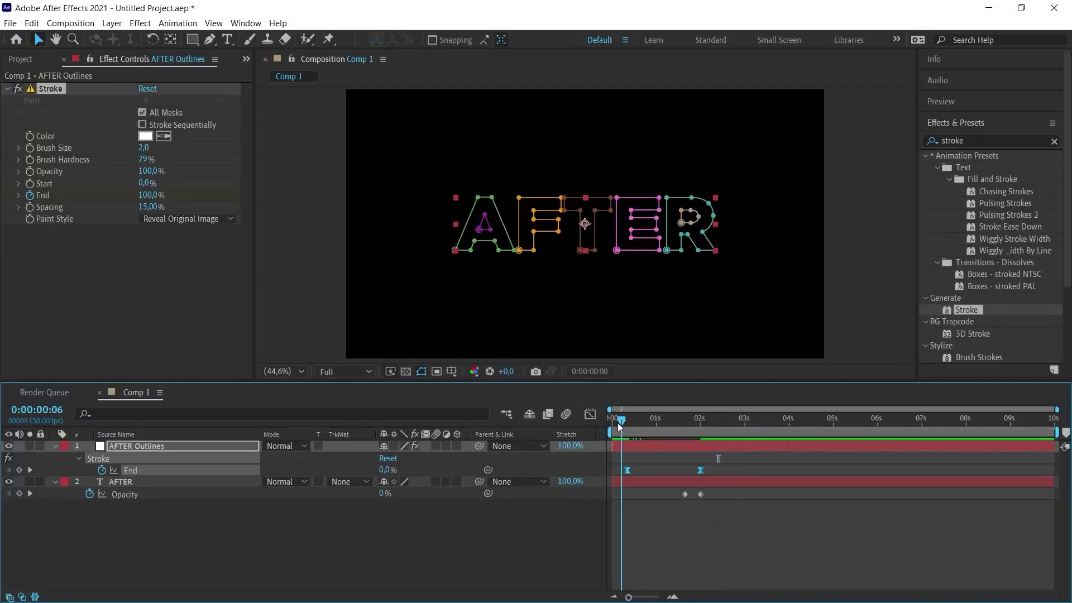
pyautogui.press('space')
pyautogui.click(508, 543)
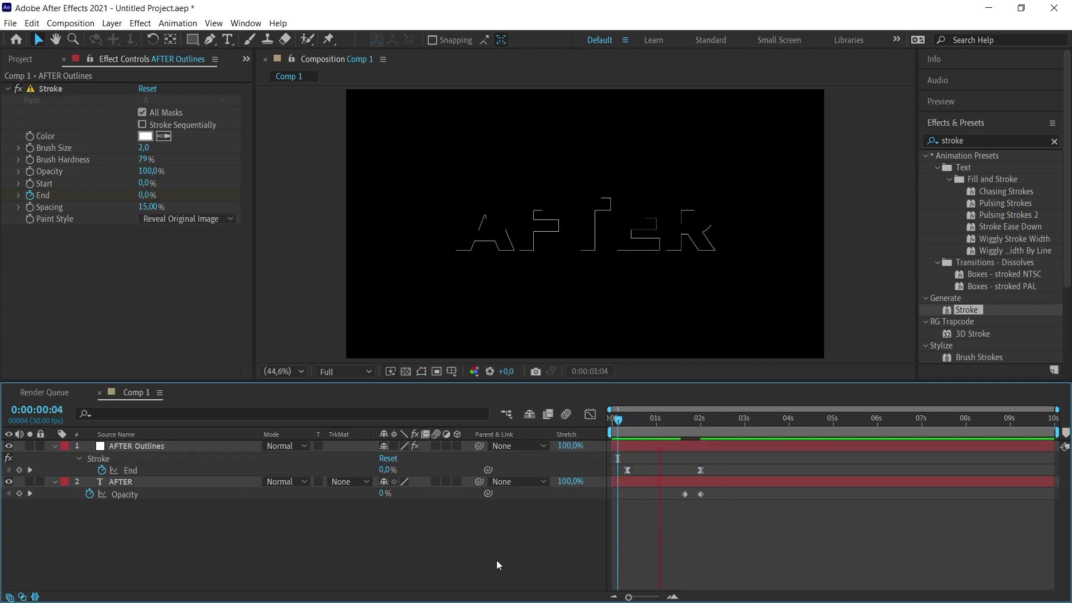
pyautogui.press('space')
# Select both End keyframes and switch the timeline to the speed graph
pyautogui.click(628, 470)
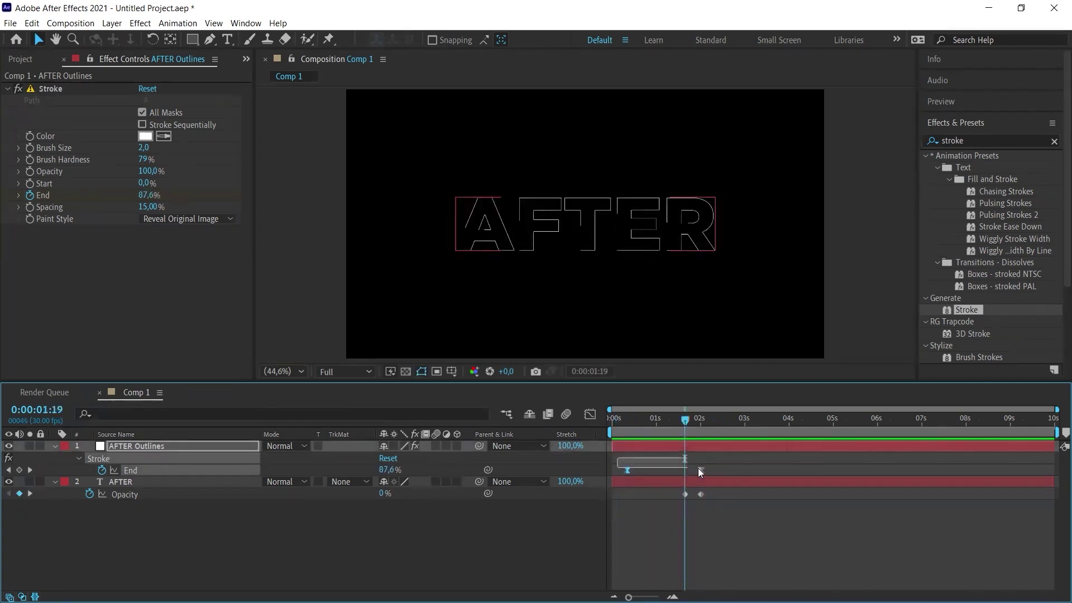
pyautogui.keyDown('shift'); pyautogui.click(699, 470); pyautogui.keyUp('shift')
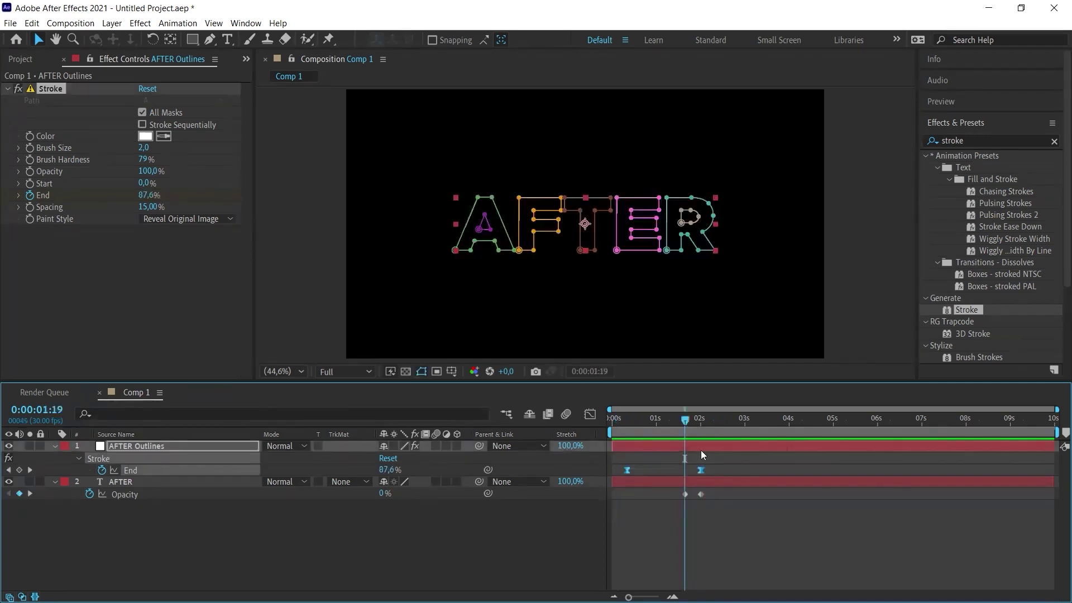
pyautogui.click(591, 415)
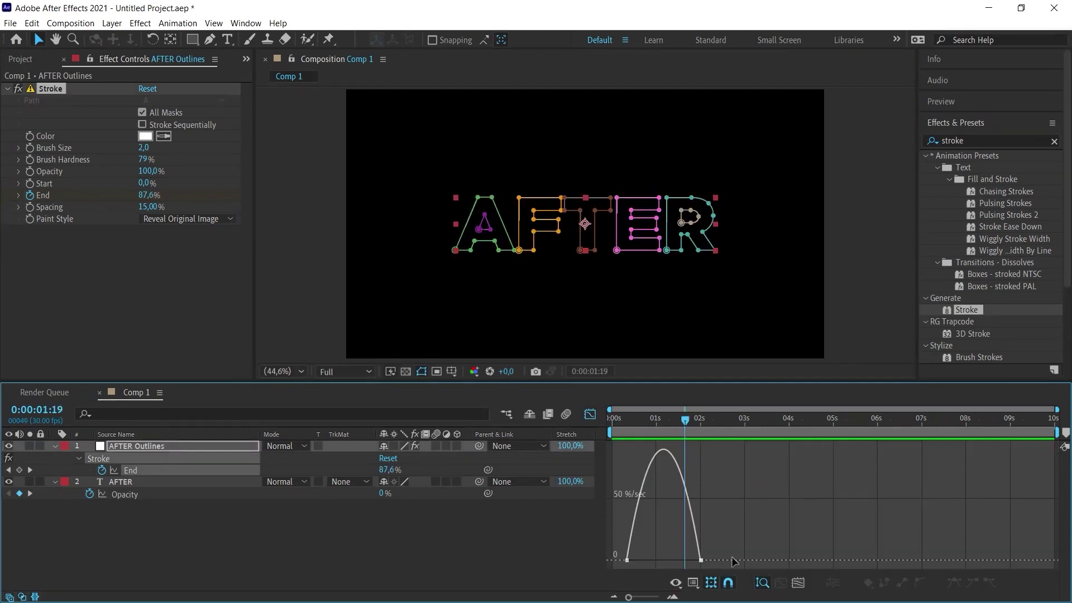
# Select both stroke End keyframes, preview the outline draw-on from the start, and return to the speed graph
pyautogui.moveTo(742, 543)
pyautogui.mouseDown()
pyautogui.moveTo(645, 571)
pyautogui.moveTo(656, 555)
pyautogui.mouseUp()
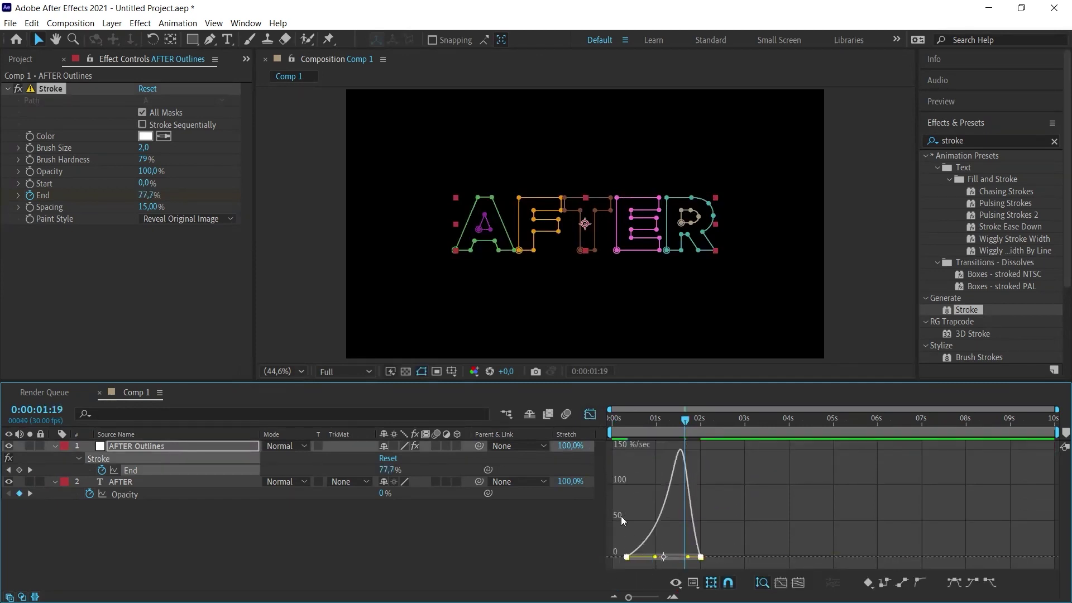
pyautogui.click(589, 414)
pyautogui.press('Home')
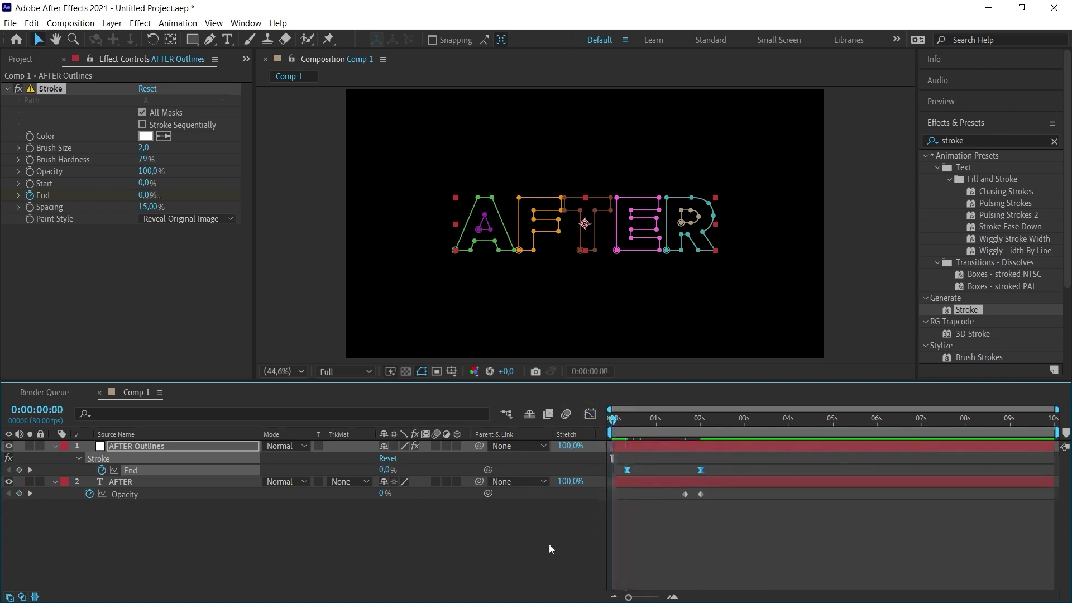
pyautogui.click(464, 558)
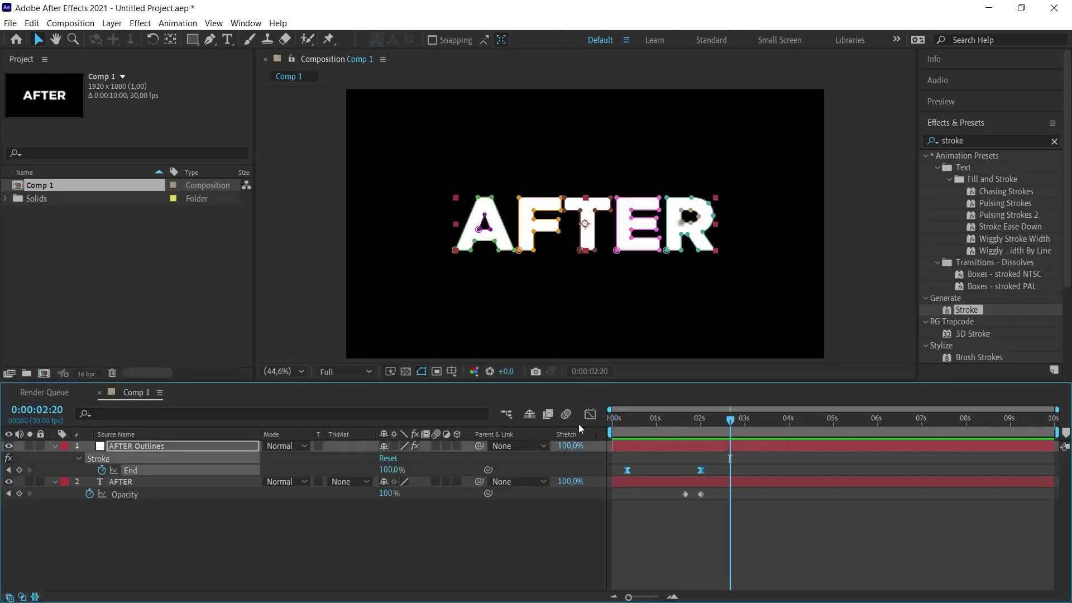
pyautogui.click(589, 415)
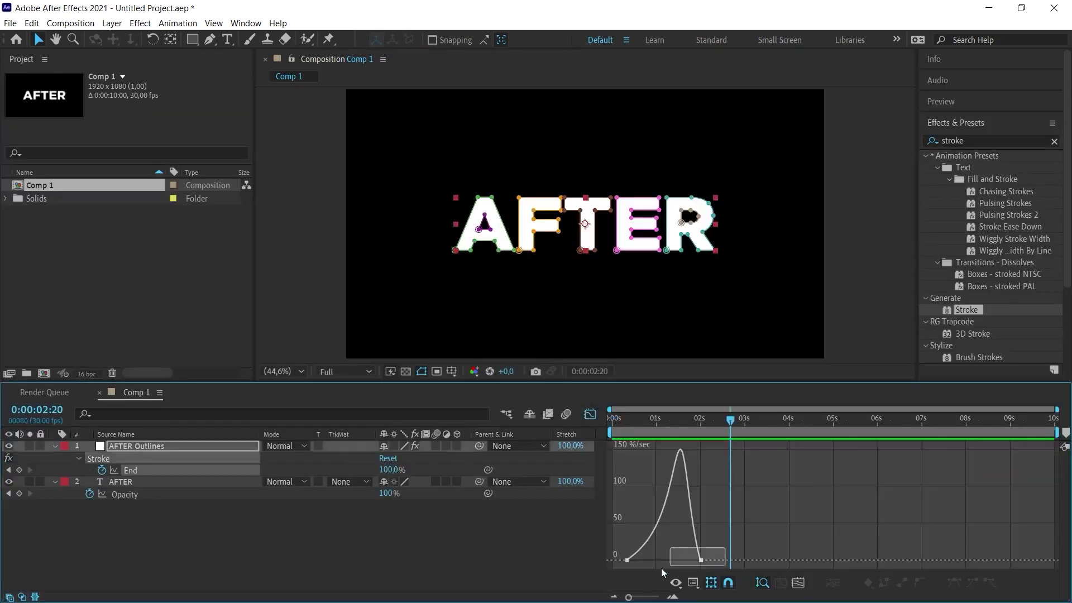
# Increase influence on both End keyframes to narrow the speed curve into a sharp burst
pyautogui.moveTo(727, 547); pyautogui.dragTo(600, 571)
pyautogui.moveTo(689, 557)
pyautogui.mouseDown()
pyautogui.moveTo(639, 560)
pyautogui.moveTo(647, 565)
pyautogui.mouseUp()
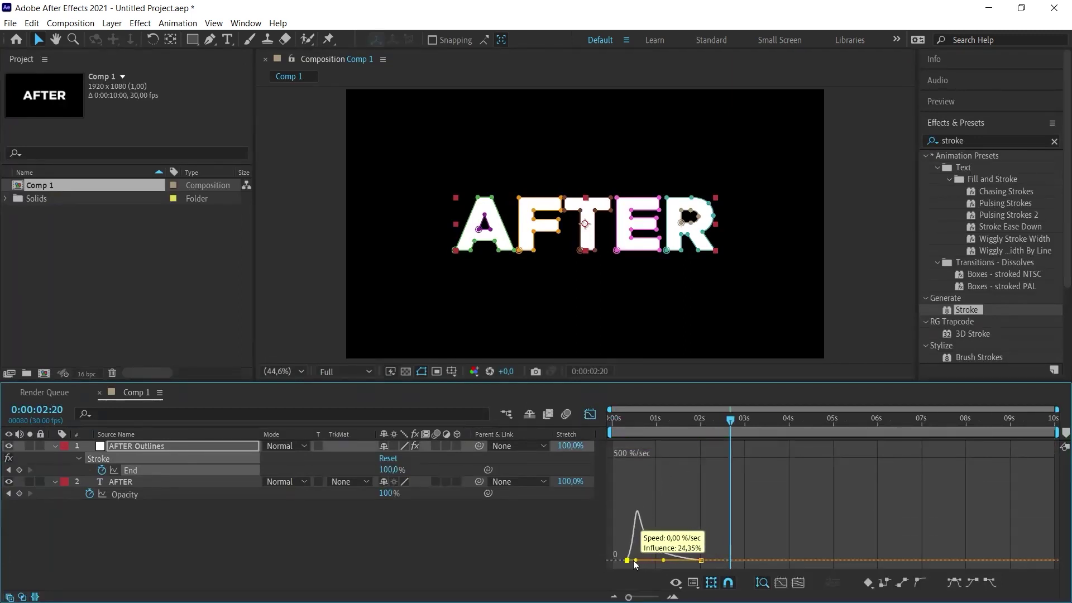
pyautogui.moveTo(646, 564); pyautogui.dragTo(635, 560)
pyautogui.click(590, 414)
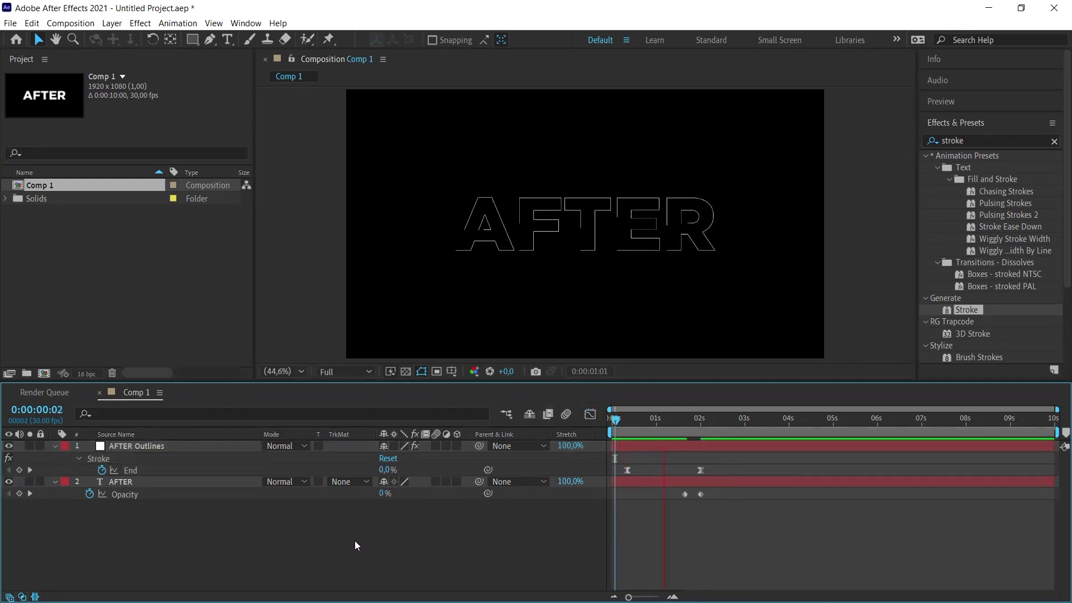
# Stop the running previews and restore the normal panel layout
pyautogui.press('space')
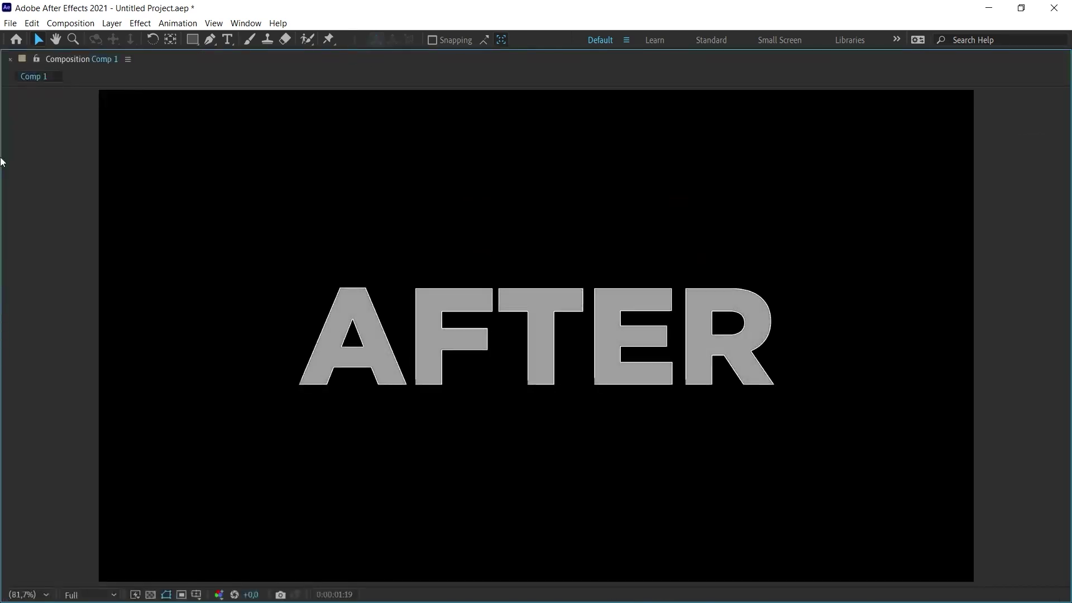
pyautogui.press('space')
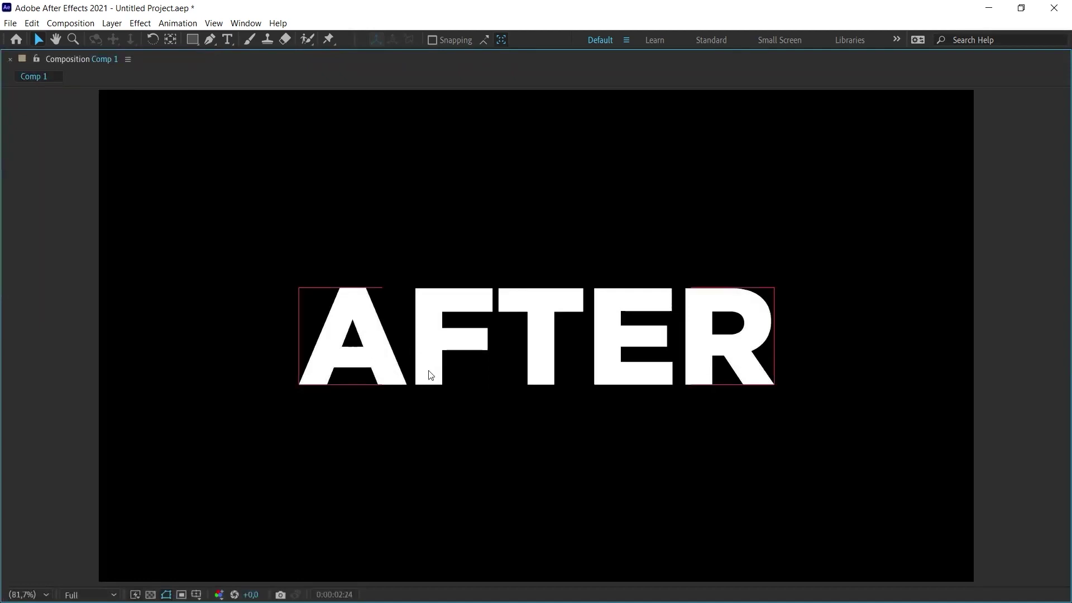
pyautogui.press('`')
# Deselect the AFTER layer and play a full-screen preview from the start
pyautogui.click(105, 553)
pyautogui.press('Home')
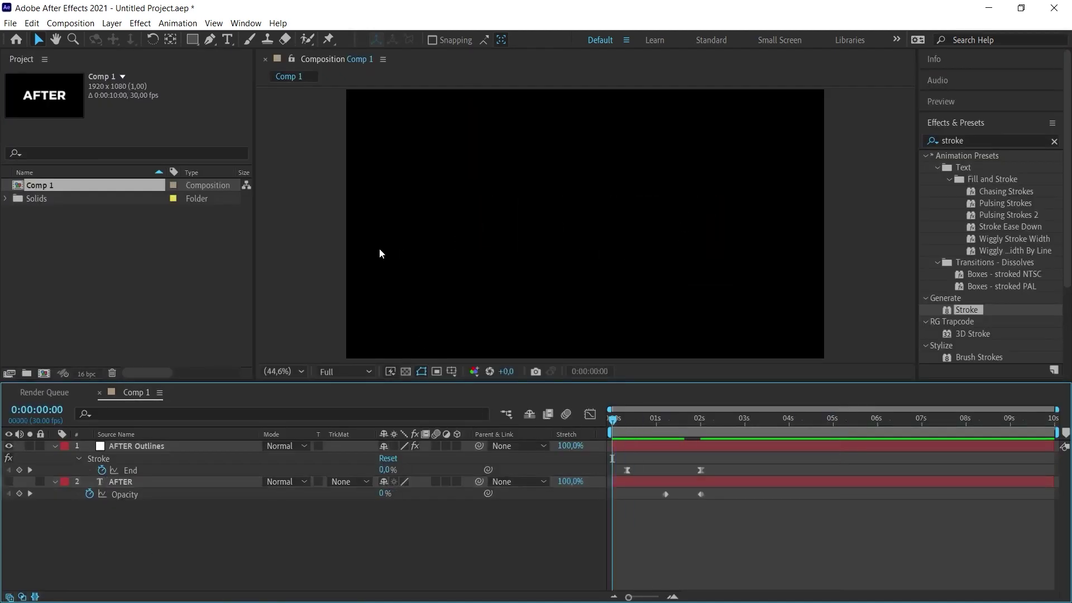
pyautogui.press('`')
pyautogui.press('space')
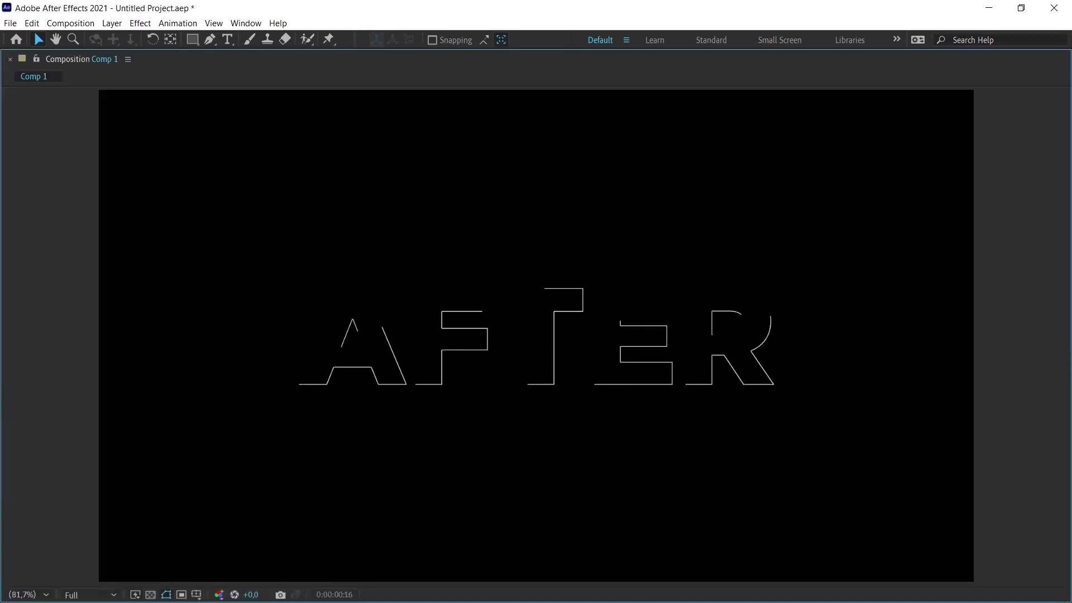